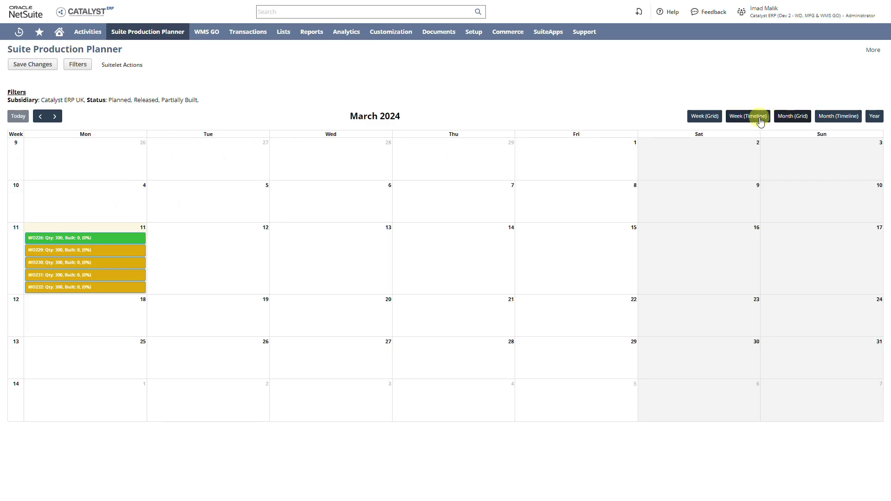
# - View the production schedule as a week grid and as a year, and switch to the month timeline
pyautogui.click(710, 124)
pyautogui.click(711, 125)
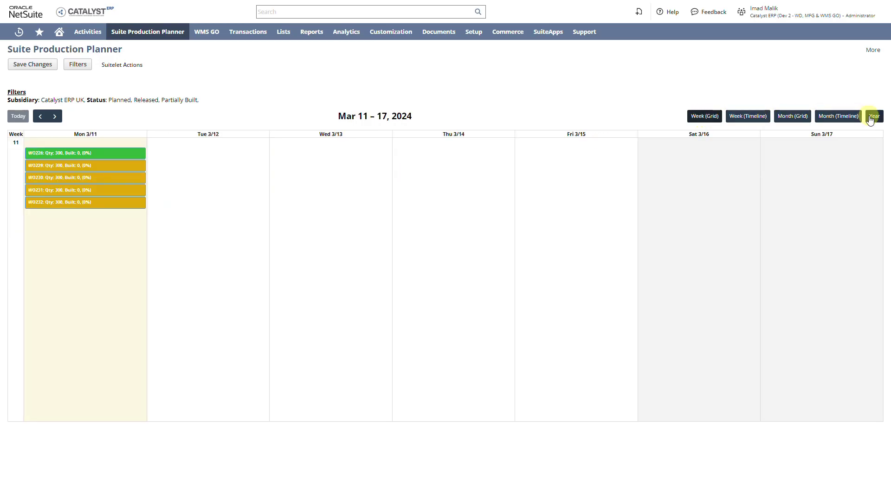
pyautogui.click(871, 120)
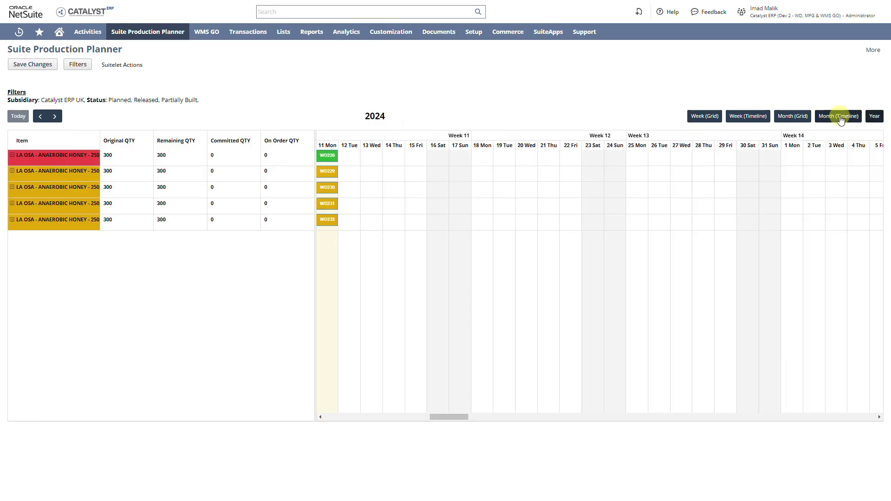
pyautogui.click(840, 120)
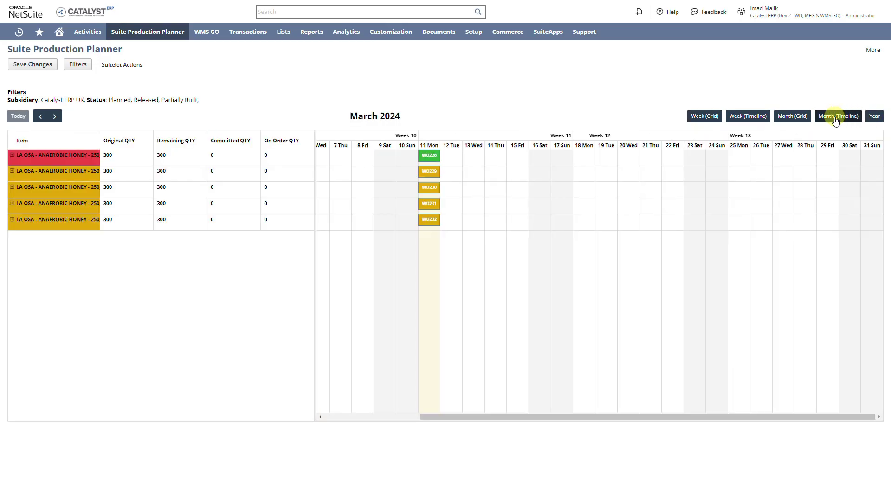
# - Look at the following month's timeline and return to the current month
pyautogui.click(59, 116)
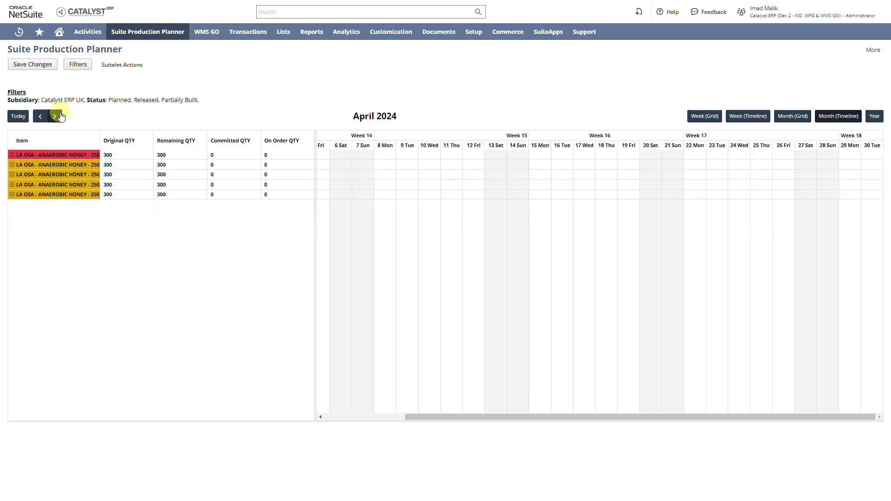
pyautogui.click(39, 117)
pyautogui.click(22, 117)
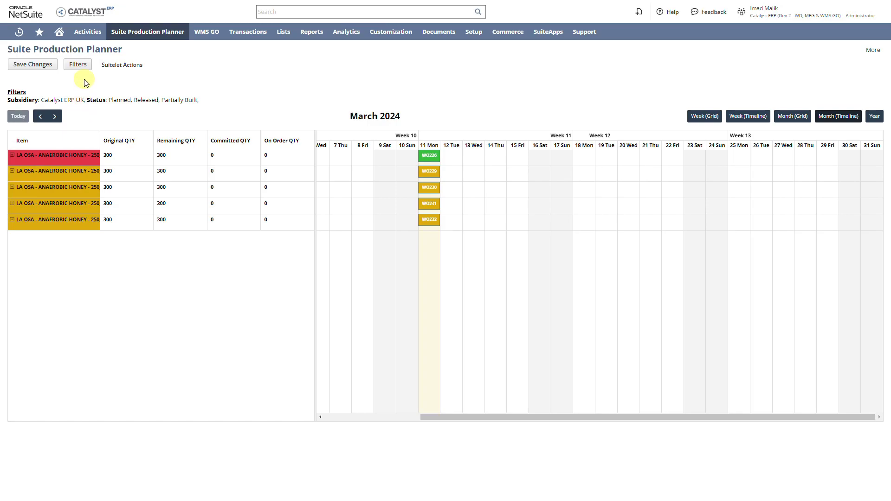
# - Examine the subsidiary, location, status, sales channel and notes filters, and close them without submitting
pyautogui.click(79, 66)
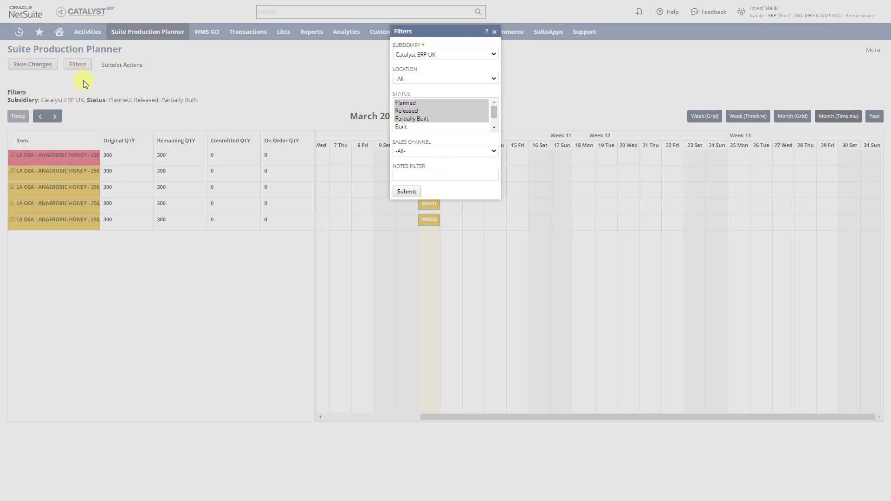
pyautogui.click(461, 56)
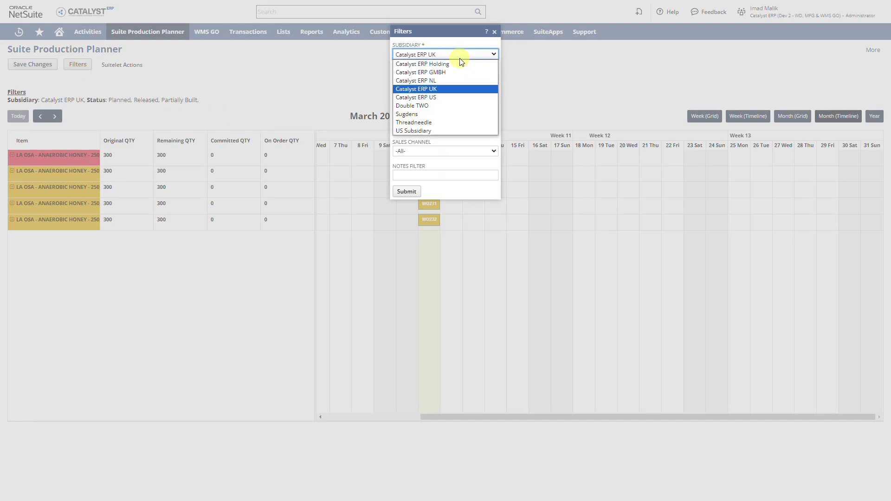
pyautogui.click(460, 58)
pyautogui.click(456, 76)
pyautogui.click(456, 75)
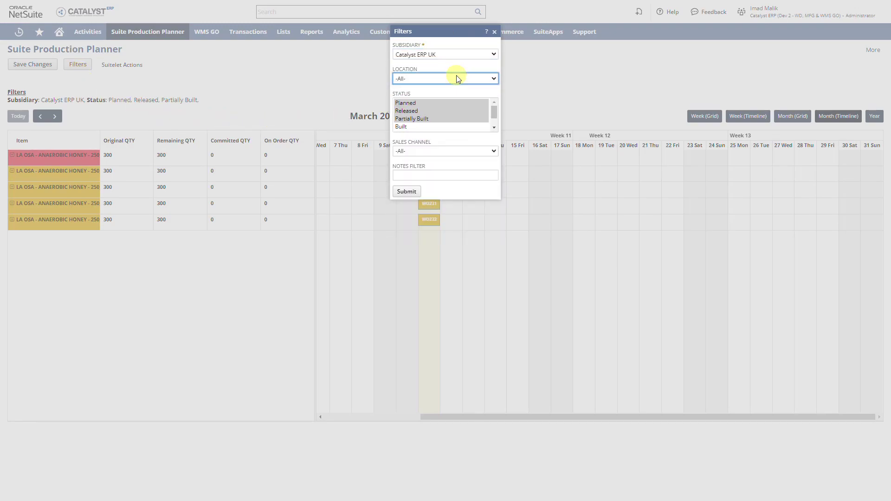
pyautogui.scroll(-2, 456, 115)
pyautogui.scroll(2, 456, 115)
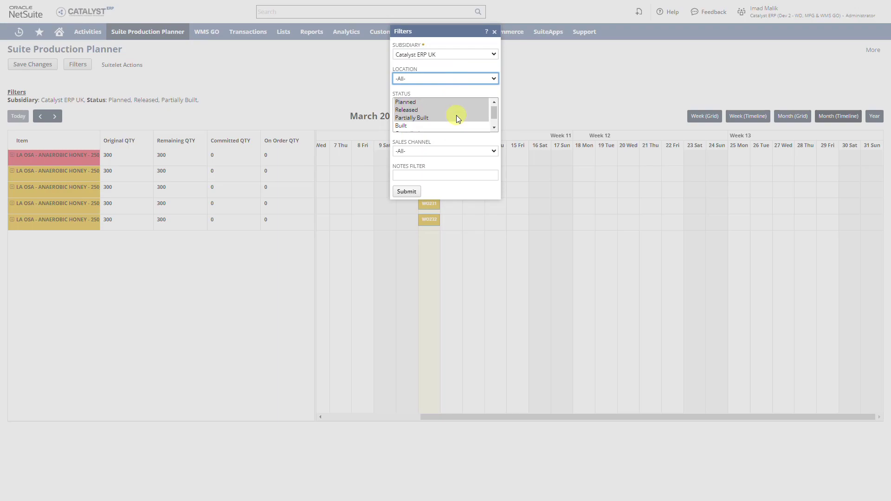
pyautogui.click(442, 152)
pyautogui.click(442, 152)
pyautogui.click(423, 175)
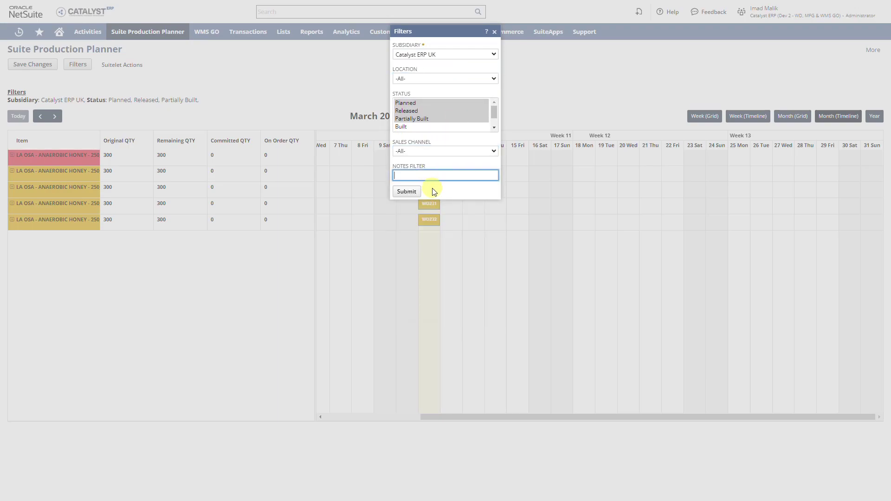
pyautogui.click(494, 32)
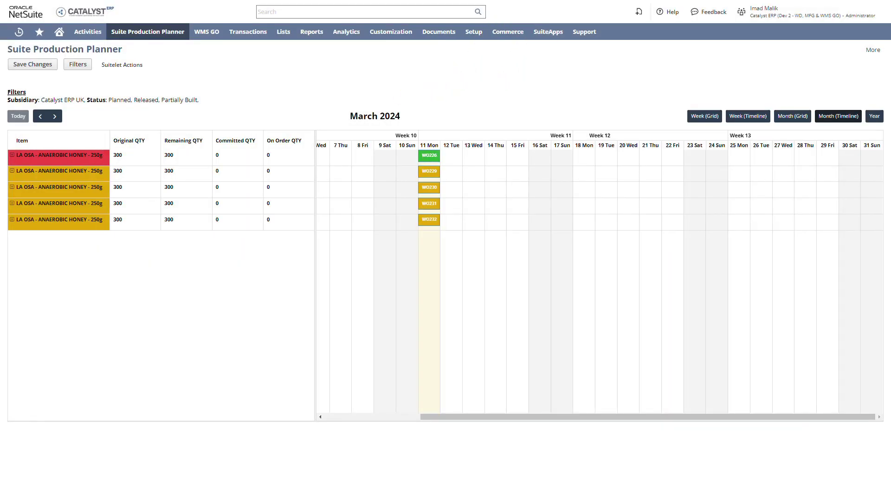
# - Expand the first two work orders to examine their component quantities, and collapse both again
pyautogui.click(12, 156)
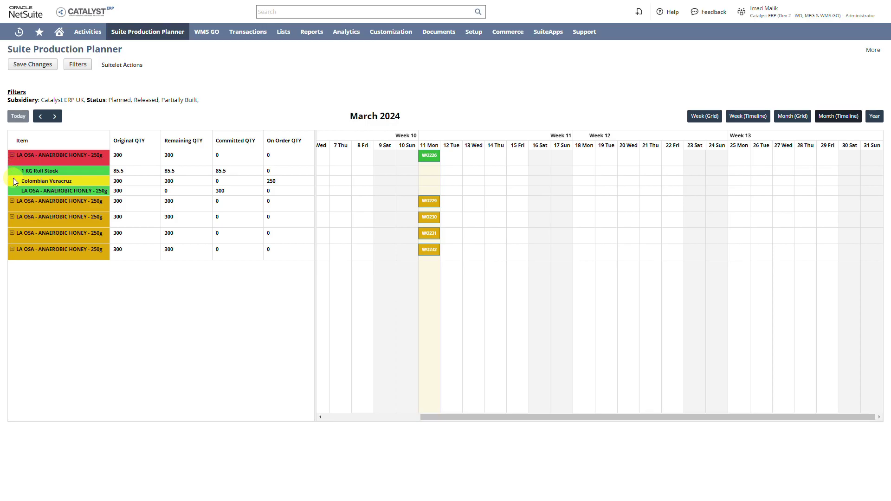
pyautogui.click(12, 202)
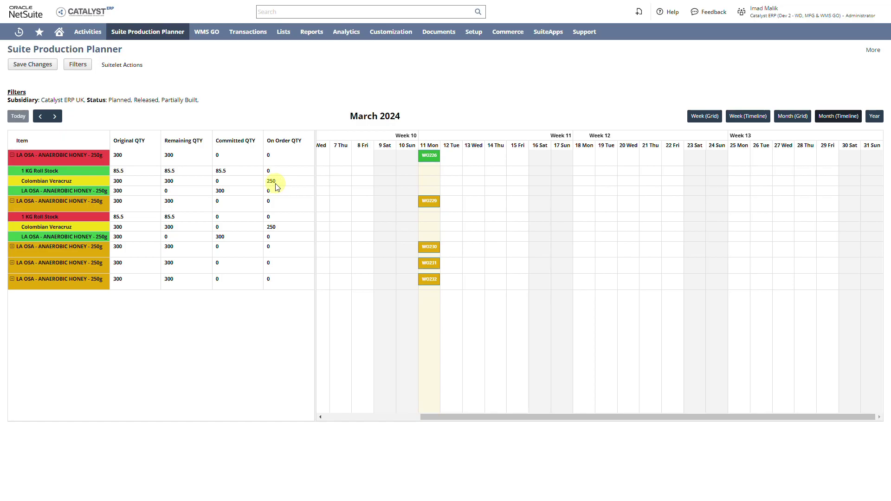
pyautogui.click(12, 155)
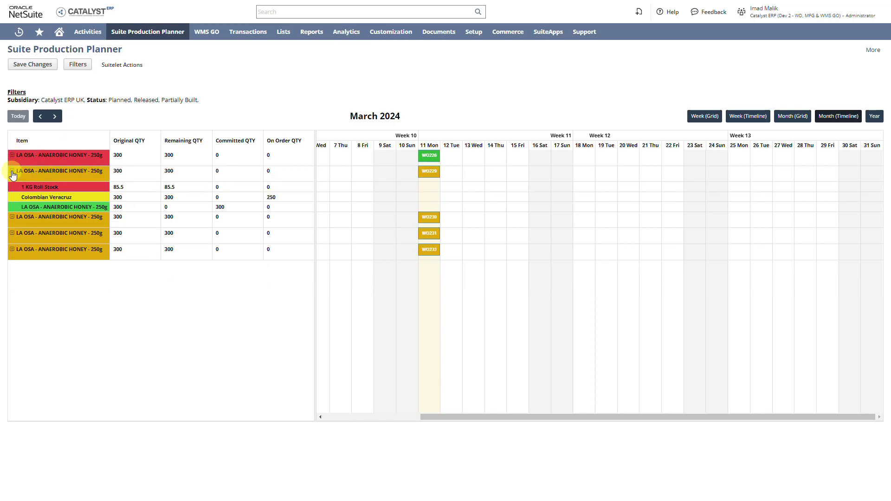
pyautogui.click(12, 172)
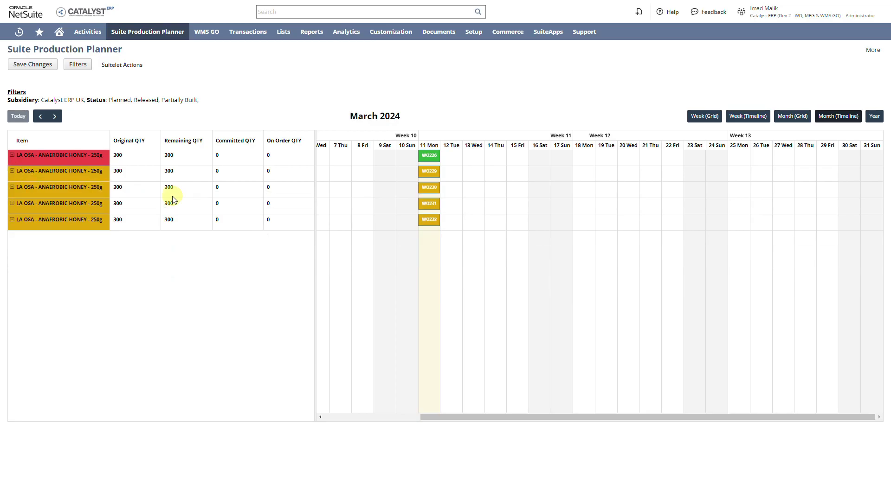
# - Examine the first work order's components, build quantities, status and notes field, and close its details
pyautogui.click(430, 158)
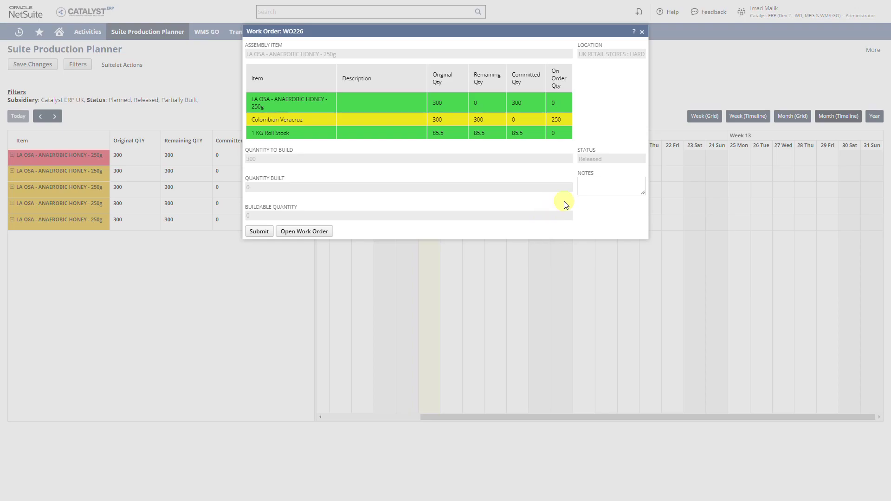
pyautogui.click(598, 191)
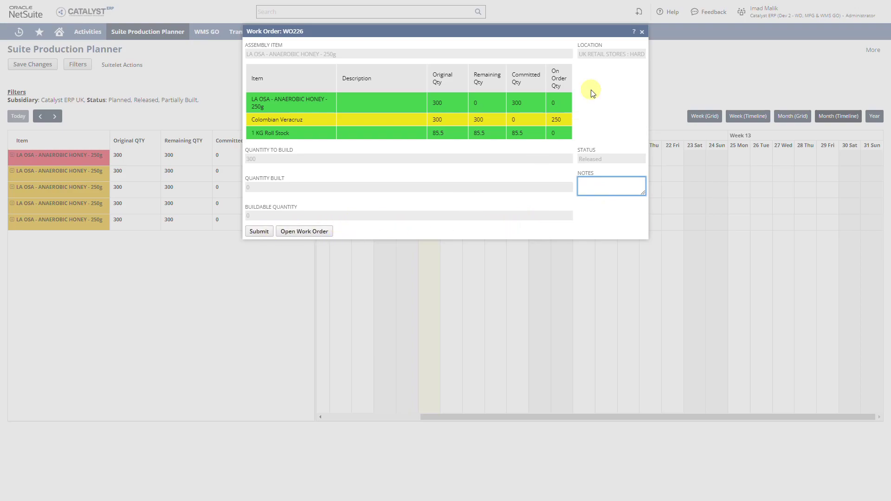
pyautogui.click(642, 31)
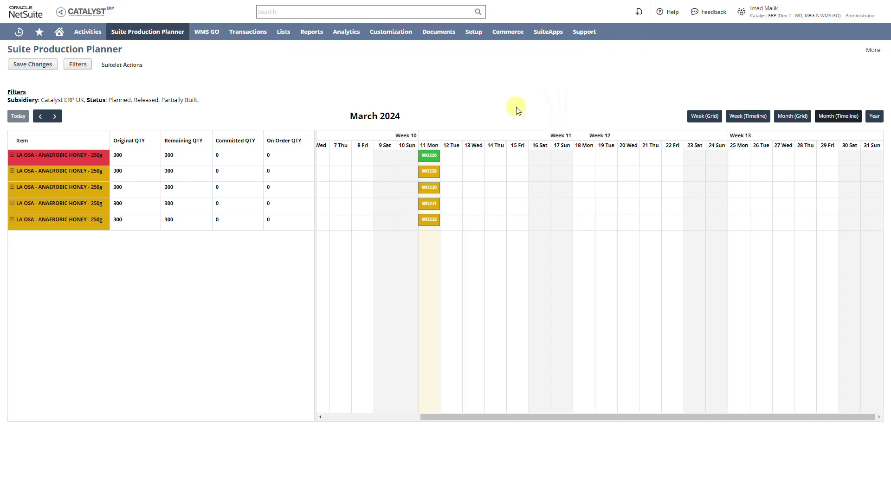
# - Set the second work order's status to Released and submit its details
pyautogui.click(430, 173)
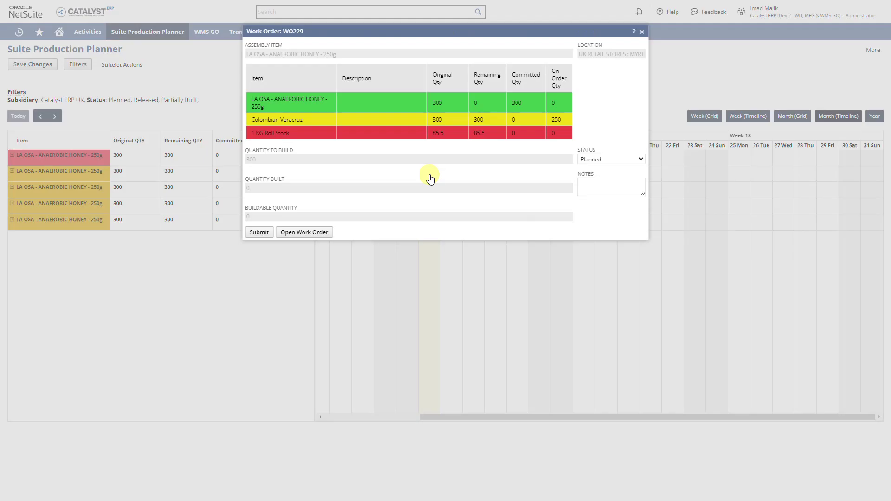
pyautogui.click(596, 160)
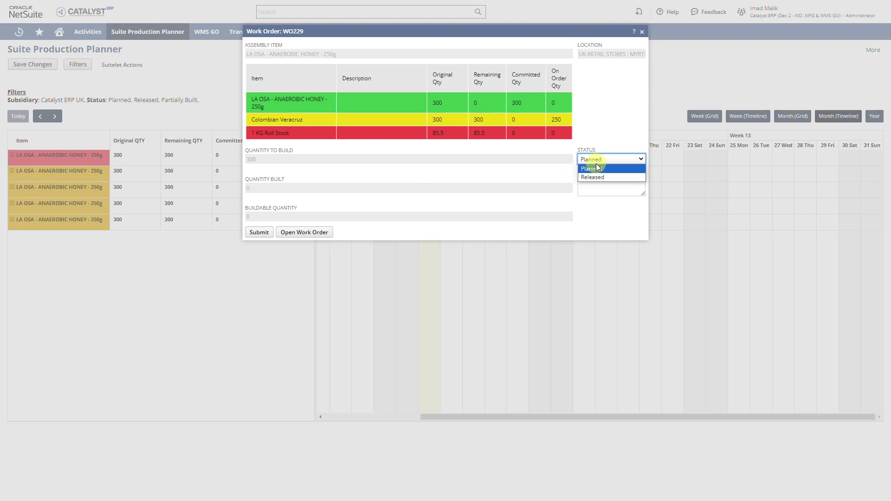
pyautogui.click(592, 177)
pyautogui.click(588, 191)
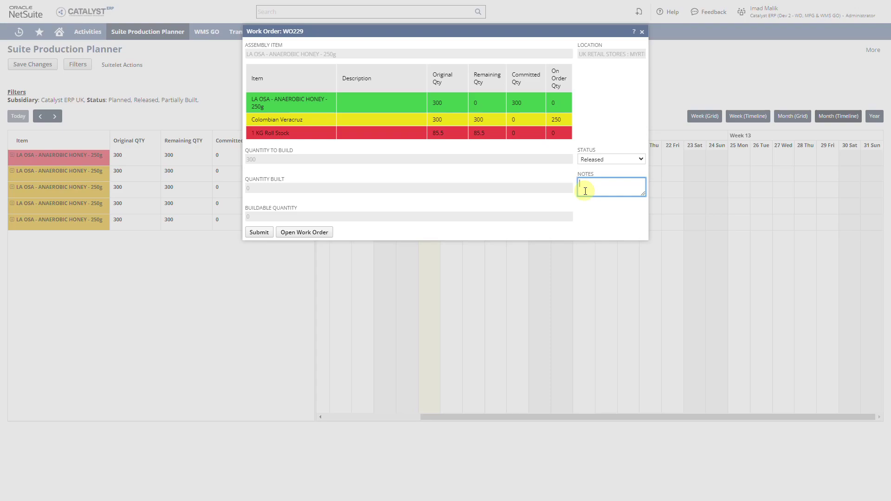
pyautogui.click(259, 232)
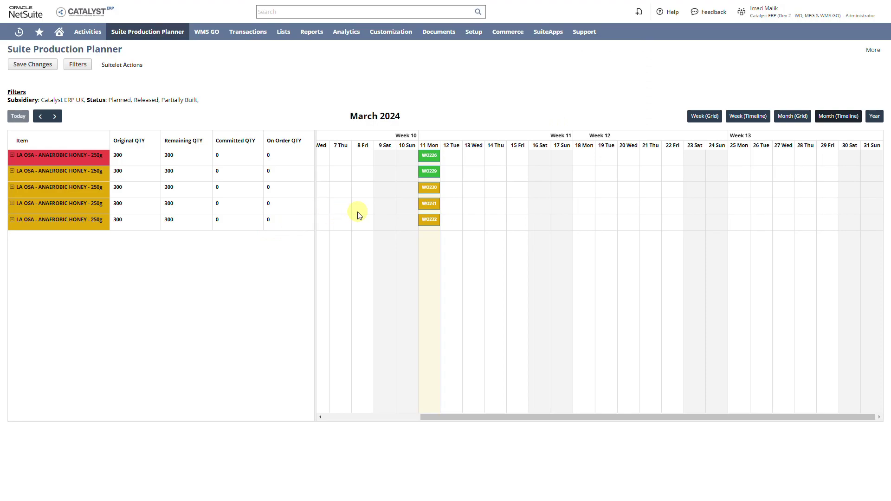
# - Reschedule the third work order to 12 March, the fourth to 18–22 March and the fifth to 13–15 March, and save all pending changes
pyautogui.moveTo(433, 195); pyautogui.dragTo(473, 203)
pyautogui.moveTo(430, 227); pyautogui.dragTo(521, 229)
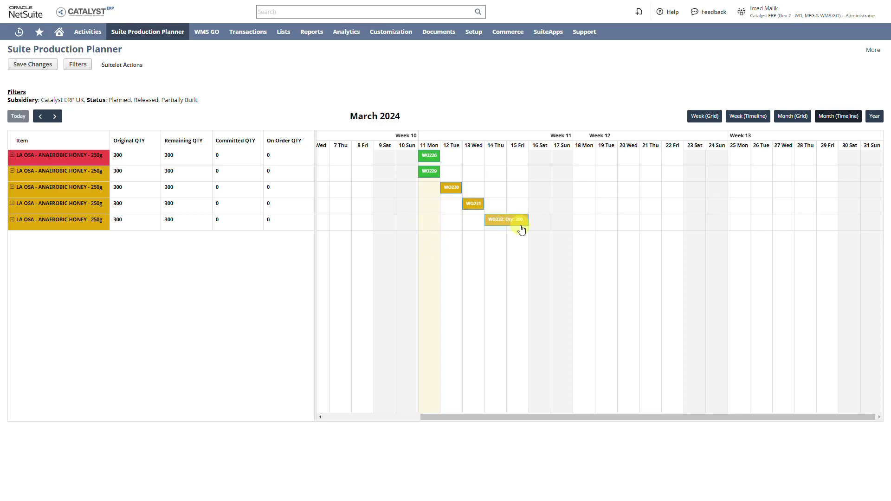
pyautogui.moveTo(473, 207); pyautogui.dragTo(680, 207)
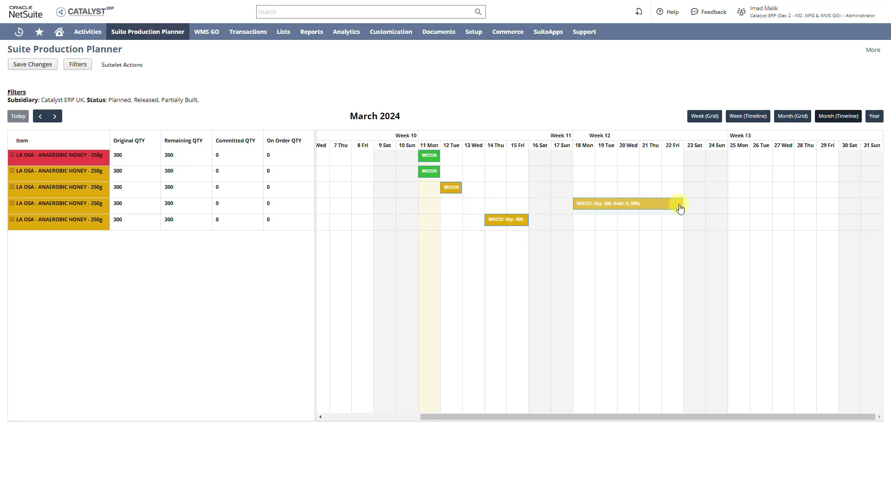
pyautogui.moveTo(484, 219); pyautogui.dragTo(464, 223)
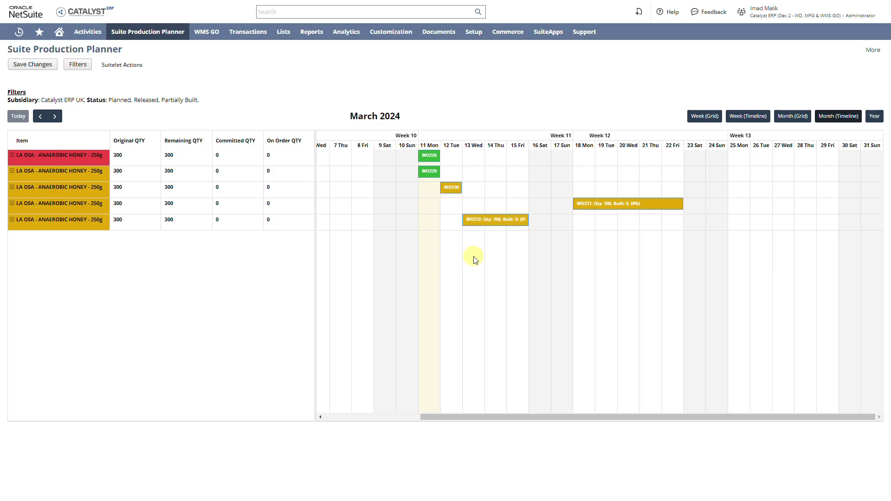
pyautogui.click(46, 70)
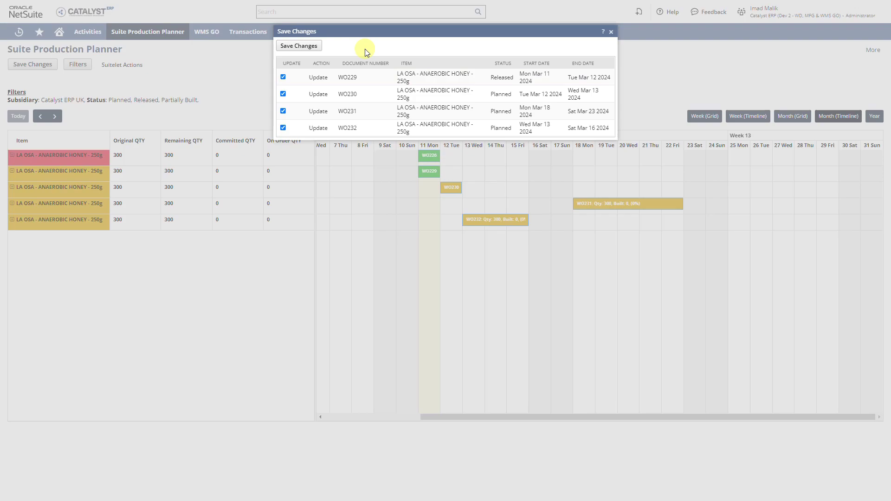
pyautogui.click(313, 47)
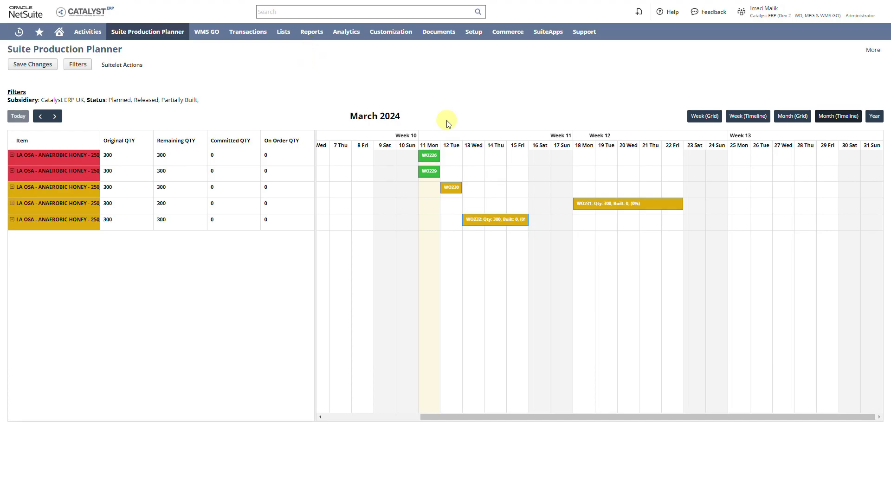
# - Examine the February 2024 timeline, including the second work order's components, the linked purchase order and the work order's tooltip
pyautogui.click(46, 119)
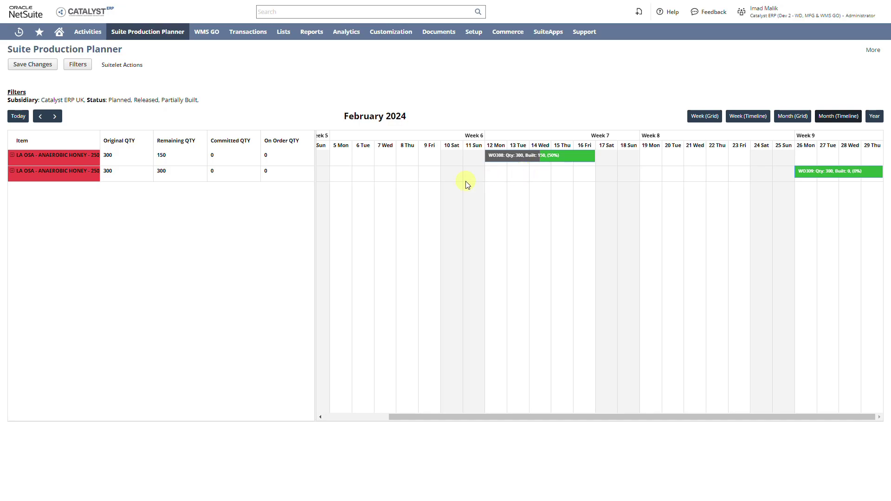
pyautogui.click(13, 171)
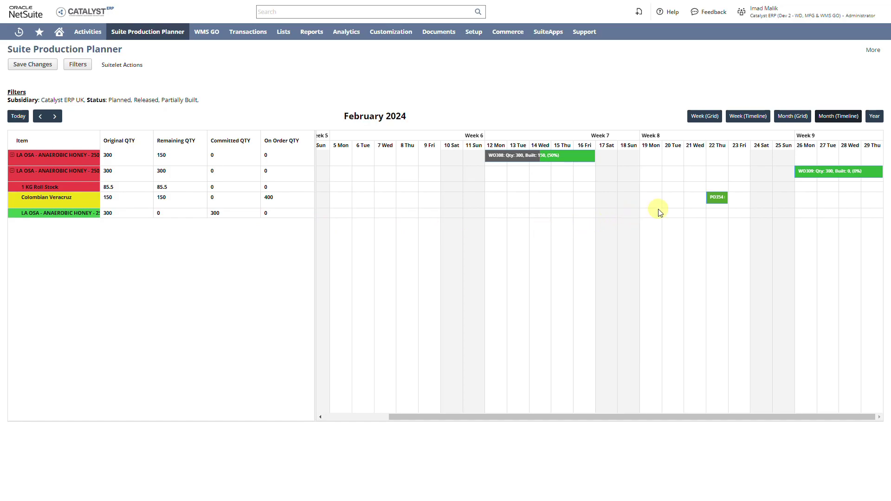
pyautogui.moveTo(714, 203)
pyautogui.moveTo(825, 179)
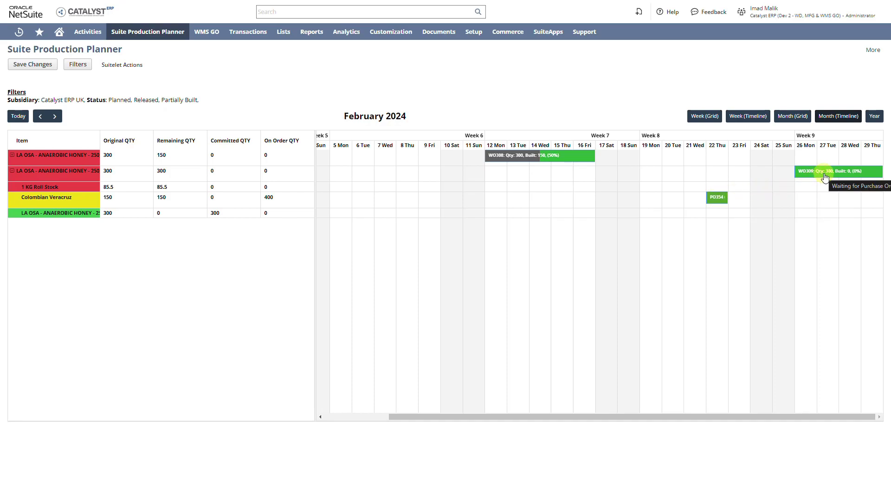